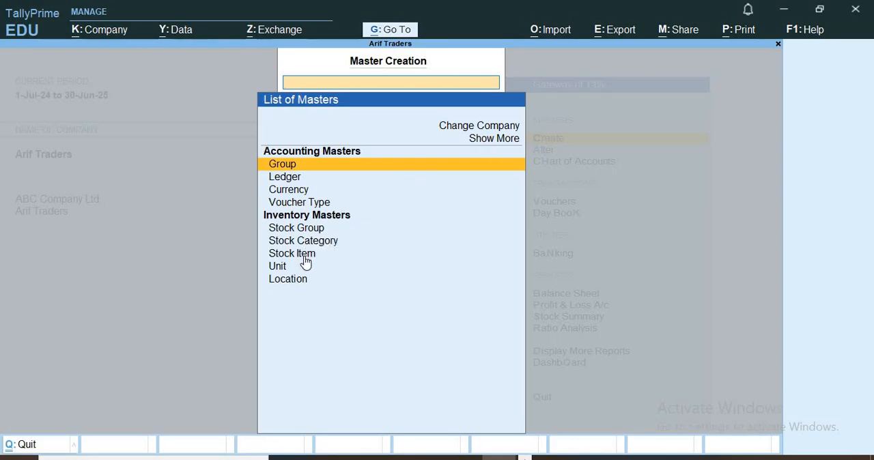
Step: Start creating a stock item and name it Dell-05, leaving the alias empty
{"action": "left_click", "coordinate": [299, 255]}
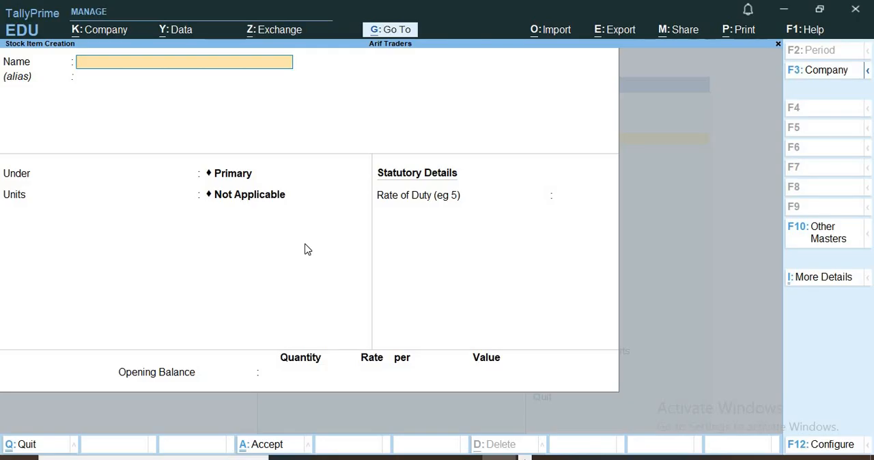
{"action": "type", "text": "Dell-0"}
{"action": "key", "text": "Return"}
{"action": "key", "text": "Return"}
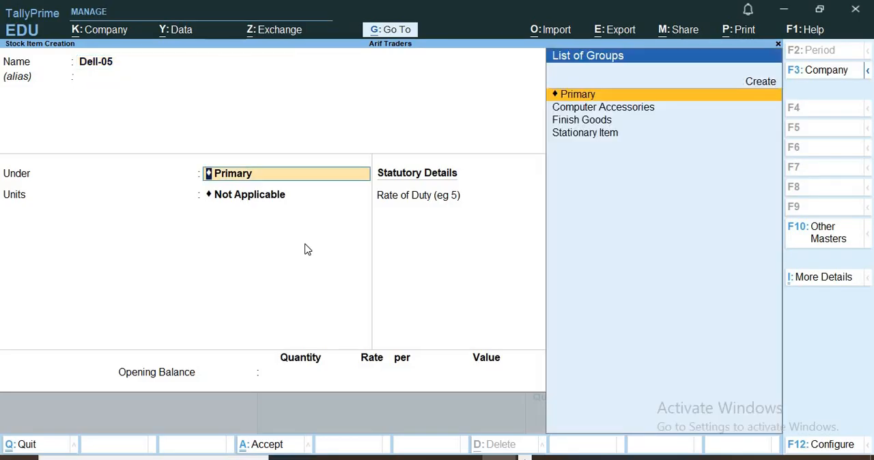
Step: Place the Dell-05 stock item under the Finish Goods group and set its unit to Pcs
{"action": "key", "text": "Down"}
{"action": "key", "text": "Down"}
{"action": "key", "text": "Return"}
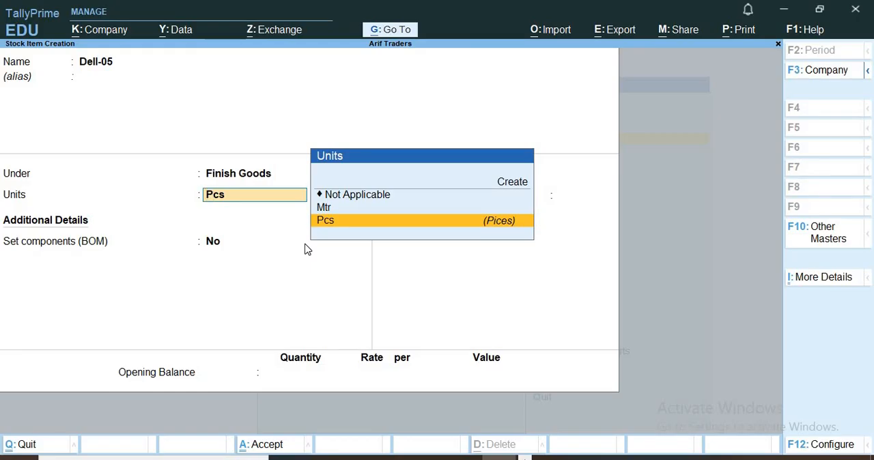
{"action": "key", "text": "Return"}
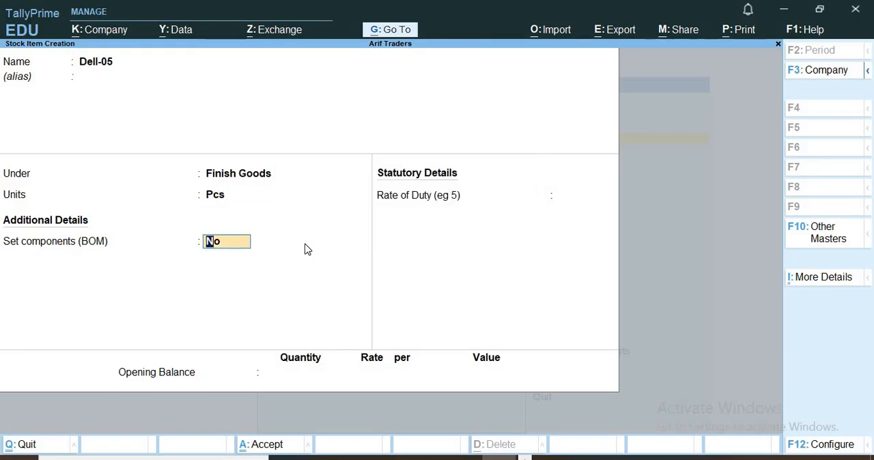
Step: Enable component setup for Dell-05 and create a BOM named Computer with a unit of manufacture of 1 Pcs
{"action": "type", "text": "yes"}
{"action": "key", "text": "Return"}
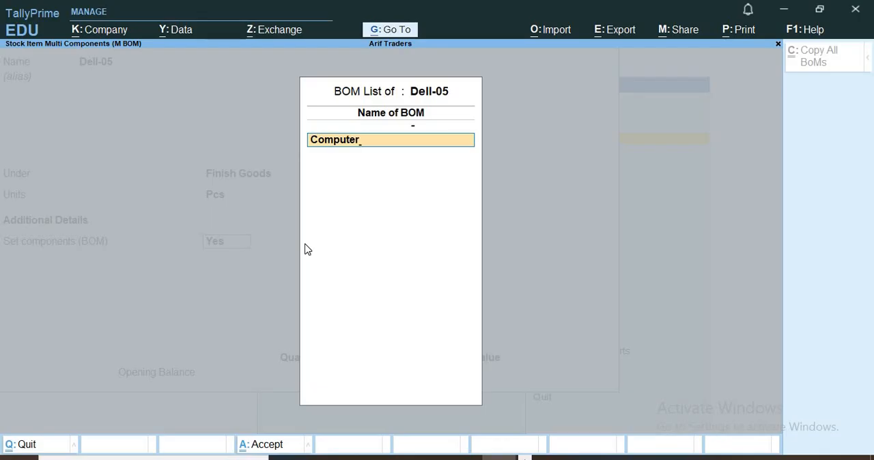
{"action": "key", "text": "Return"}
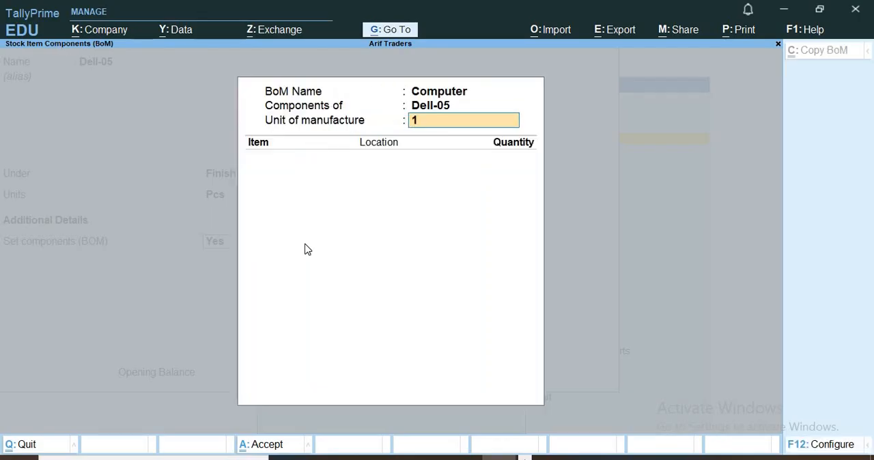
{"action": "key", "text": "Return"}
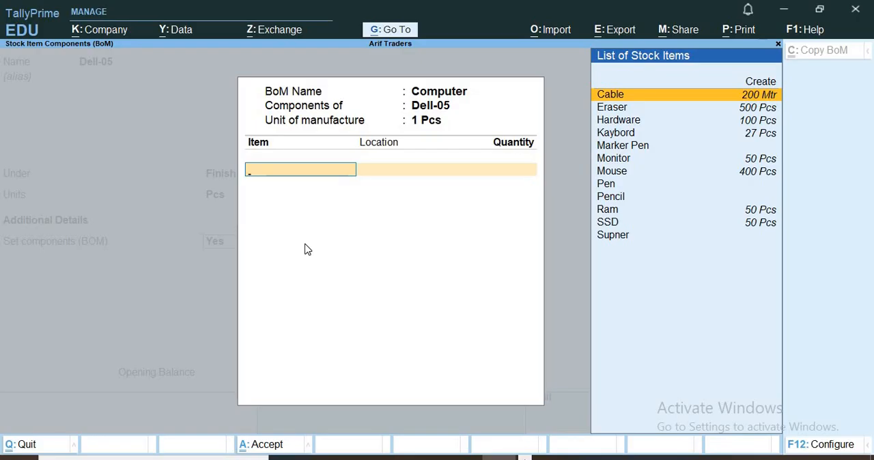
Step: Add Cable as the first BOM component, from Dhaka Godown, with a quantity of 2 Mtr
{"action": "key", "text": "Return"}
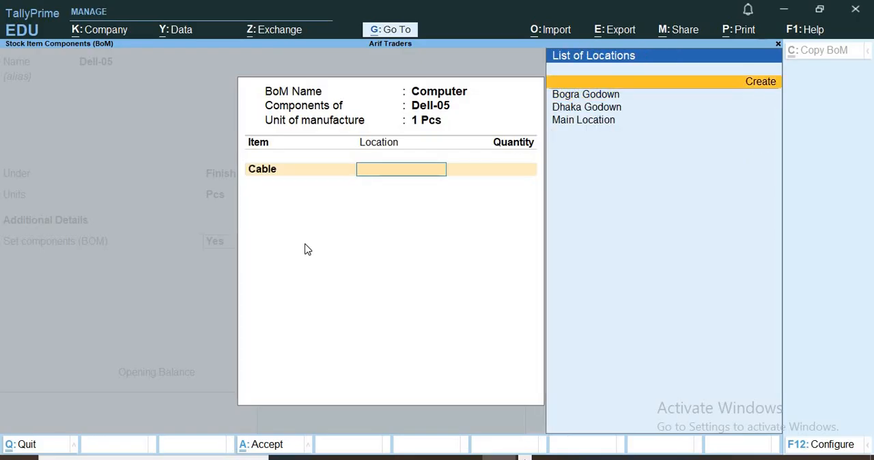
{"action": "key", "text": "Down"}
{"action": "key", "text": "Down"}
{"action": "key", "text": "Return"}
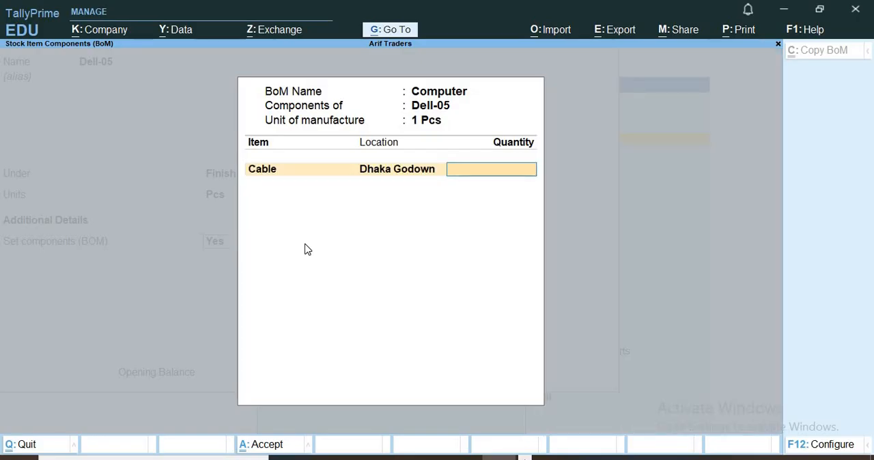
{"action": "key", "text": "Return"}
Step: Add Hardware to the Computer BOM from Dhaka Godown with a quantity of 1 Pcs
{"action": "key", "text": "Down"}
{"action": "key", "text": "Down"}
{"action": "key", "text": "Down"}
{"action": "key", "text": "Down"}
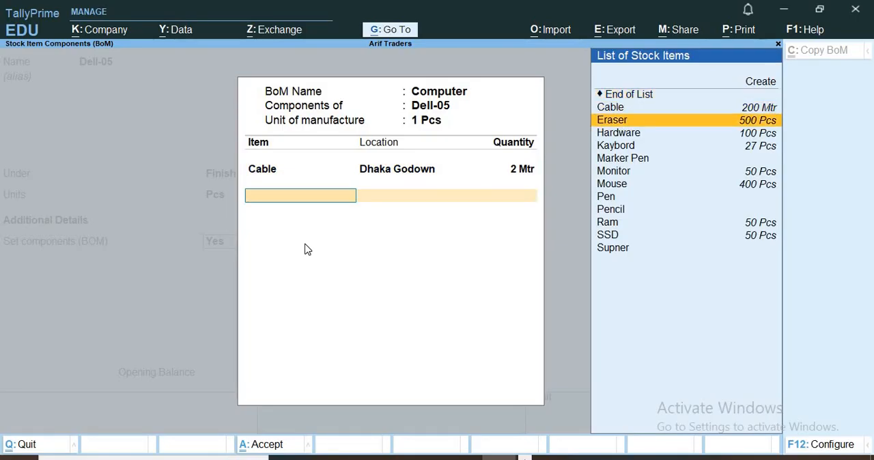
{"action": "key", "text": "Up"}
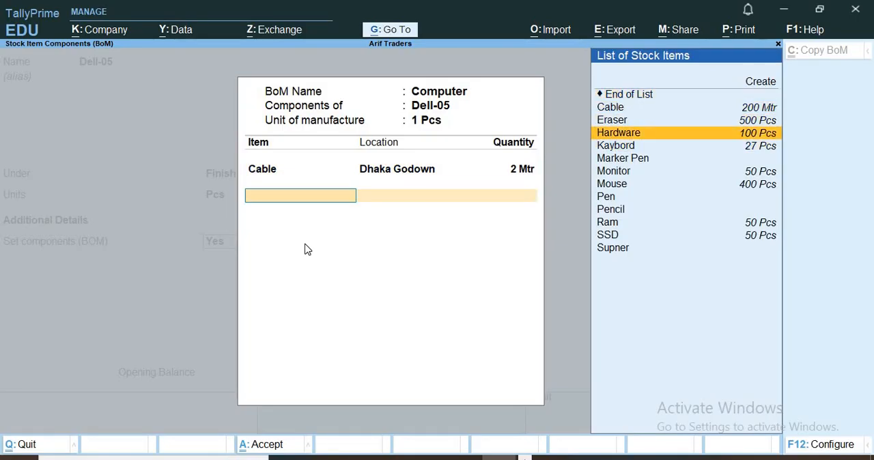
{"action": "key", "text": "Return"}
{"action": "key", "text": "Down"}
{"action": "key", "text": "Return"}
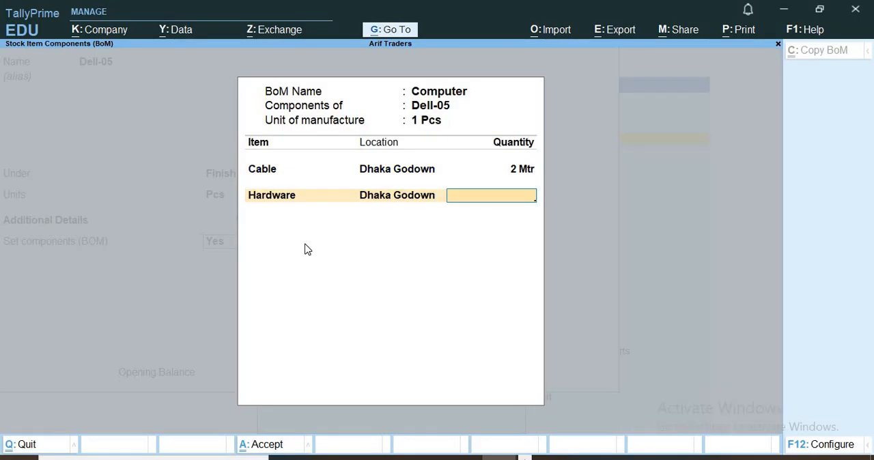
{"action": "type", "text": "1"}
{"action": "key", "text": "Return"}
Step: Add Kaybord to the Computer BOM from Dhaka Godown with a quantity of 1 Pcs
{"action": "key", "text": "Down"}
{"action": "key", "text": "Down"}
{"action": "key", "text": "Down"}
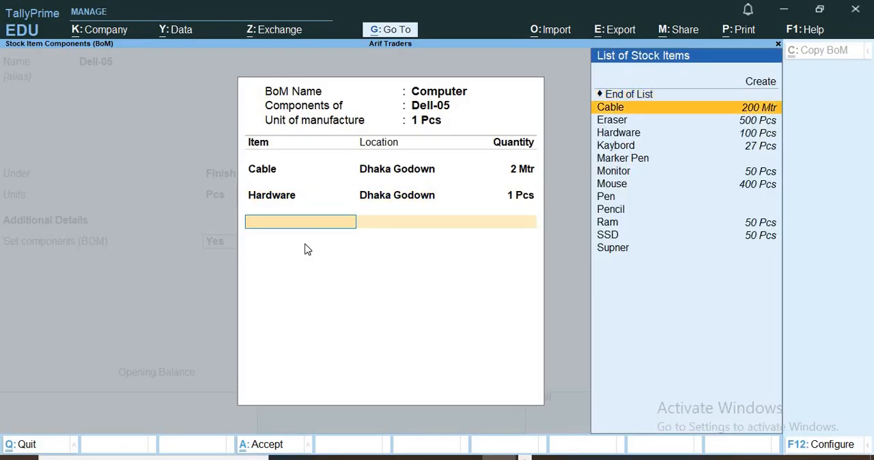
{"action": "key", "text": "Return"}
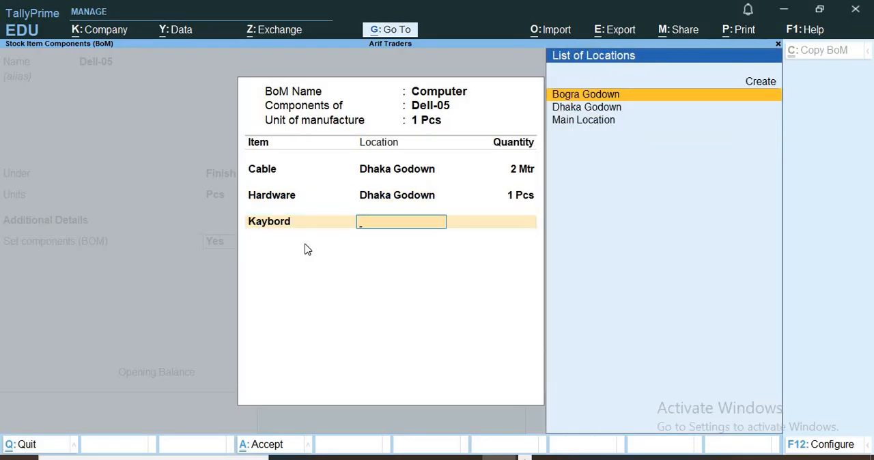
{"action": "key", "text": "Up"}
{"action": "key", "text": "Down"}
{"action": "key", "text": "Down"}
{"action": "key", "text": "Return"}
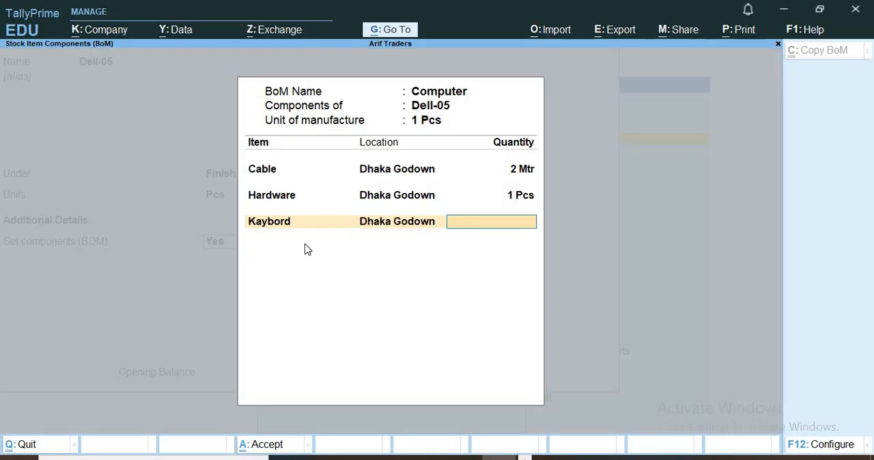
{"action": "type", "text": "1"}
{"action": "key", "text": "Return"}
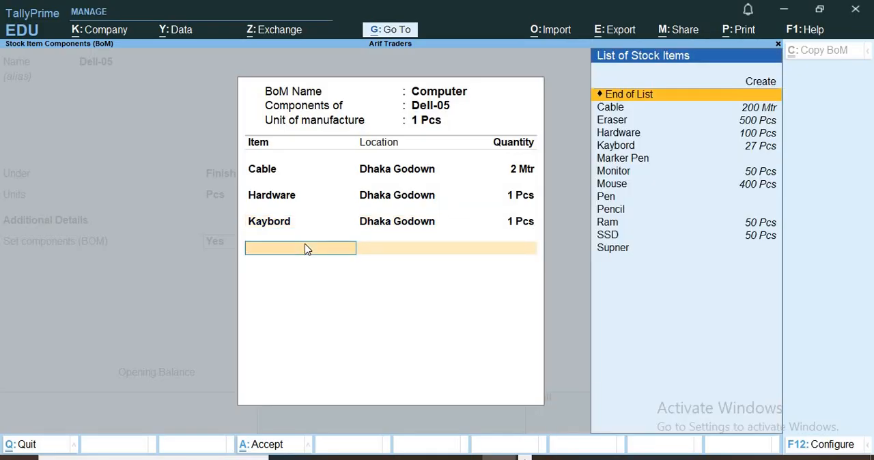
Step: Add Monitor to the Computer BOM from Dhaka Godown with a quantity of 1 Pcs
{"action": "key", "text": "Down"}
{"action": "key", "text": "Down"}
{"action": "key", "text": "Down"}
{"action": "key", "text": "Down"}
{"action": "key", "text": "Down"}
{"action": "key", "text": "Down"}
{"action": "key", "text": "Return"}
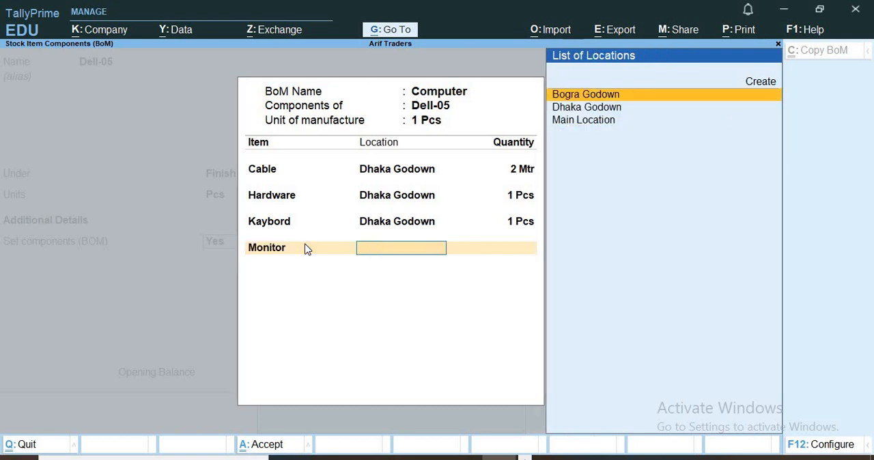
{"action": "key", "text": "Up"}
{"action": "key", "text": "Down"}
{"action": "key", "text": "Down"}
{"action": "key", "text": "Return"}
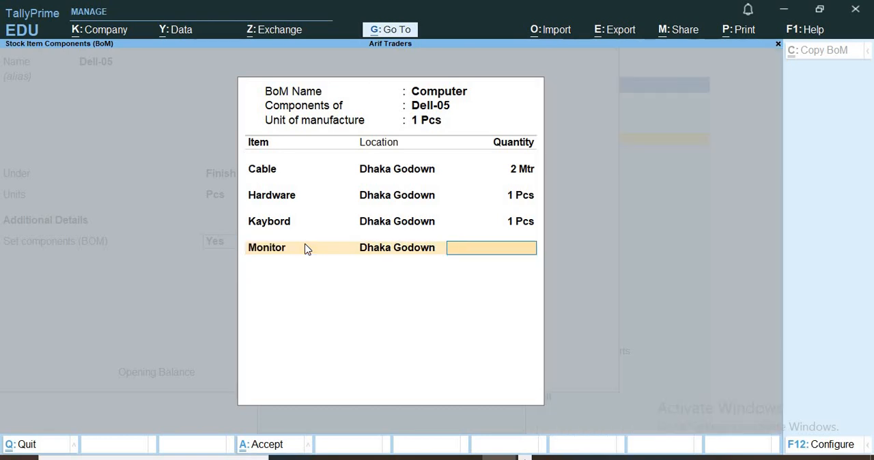
{"action": "key", "text": "Return"}
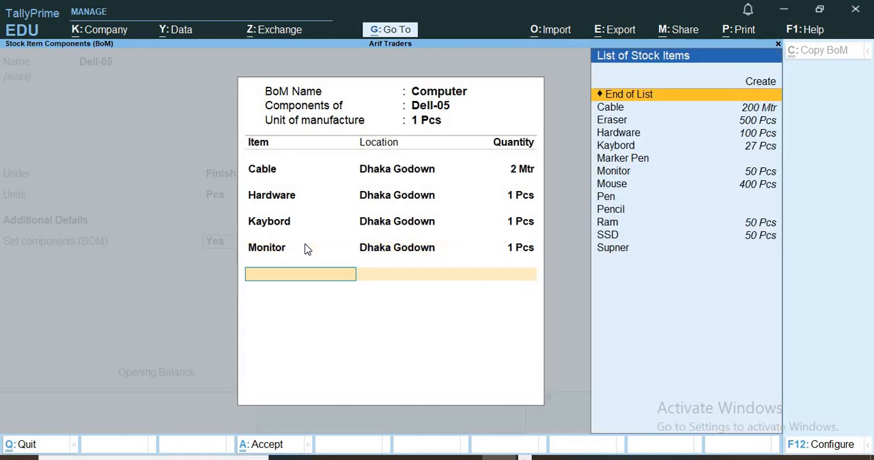
Step: Add Mouse to the Computer BOM from Dhaka Godown with a quantity of 1 Pcs
{"action": "key", "text": "Down"}
{"action": "key", "text": "Down"}
{"action": "key", "text": "Down"}
{"action": "key", "text": "Down"}
{"action": "key", "text": "Down"}
{"action": "key", "text": "Down"}
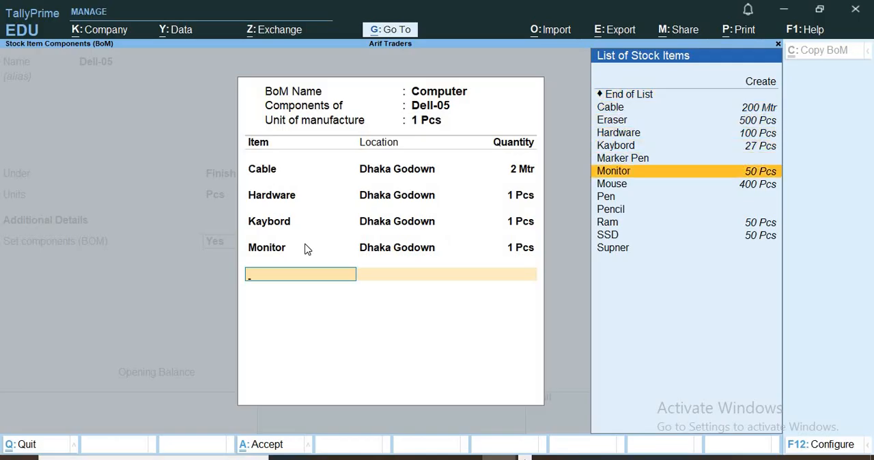
{"action": "key", "text": "Down"}
{"action": "key", "text": "Down"}
{"action": "key", "text": "Down"}
{"action": "key", "text": "Up"}
{"action": "key", "text": "Up"}
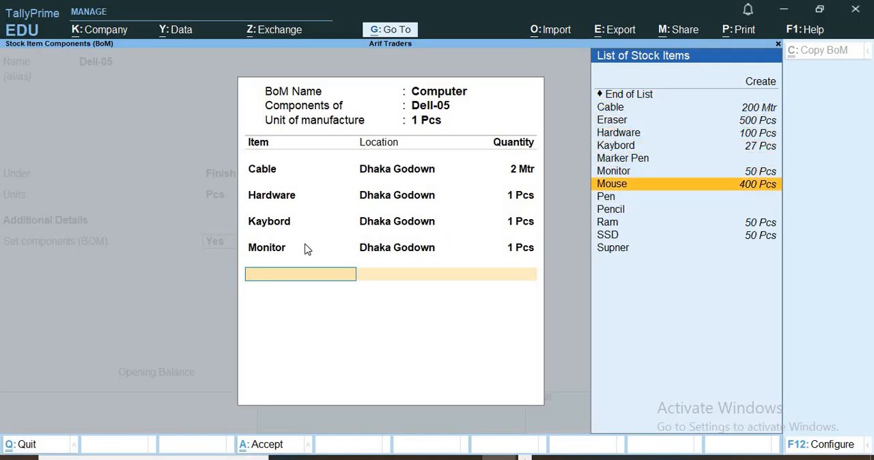
{"action": "key", "text": "Return"}
{"action": "key", "text": "Up"}
{"action": "key", "text": "Down"}
{"action": "key", "text": "Down"}
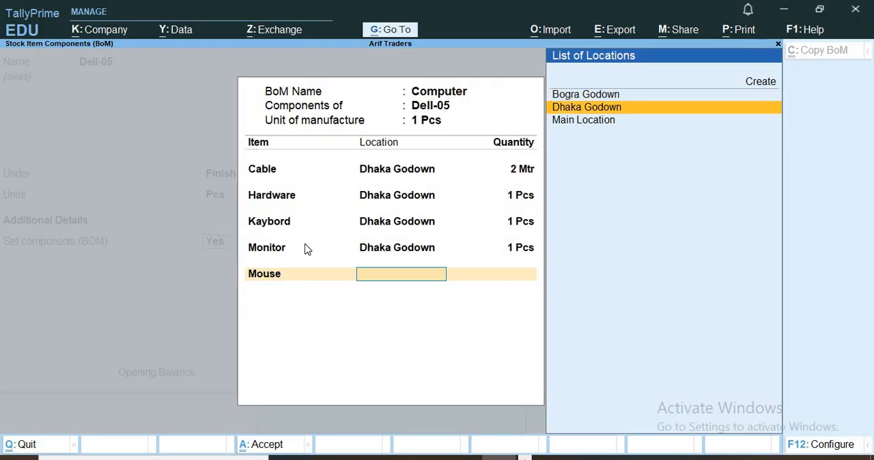
{"action": "key", "text": "Return"}
{"action": "type", "text": "1"}
{"action": "key", "text": "Return"}
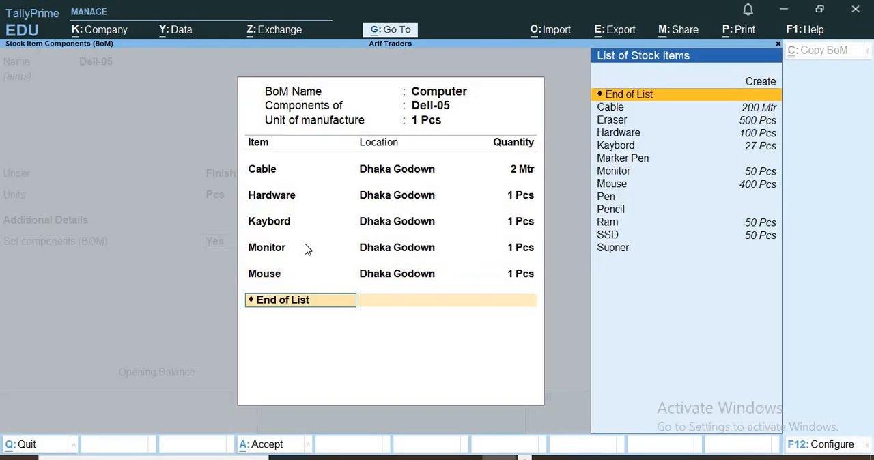
Step: End the Computer component list and return to the component setting of Dell-05
{"action": "key", "text": "Return"}
{"action": "key", "text": "Return"}
{"action": "key", "text": "BackSpace"}
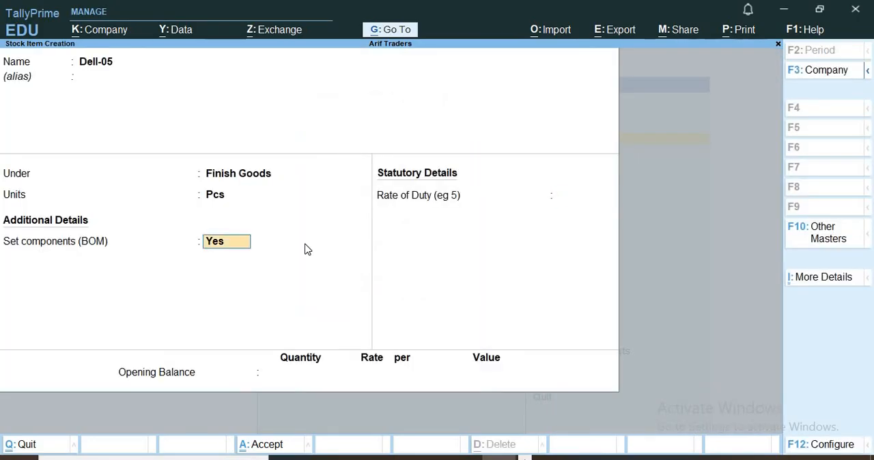
Step: Reopen the Computer BOM of Dell-05 and go to the empty component row below Mouse
{"action": "key", "text": "Return"}
{"action": "key", "text": "Return"}
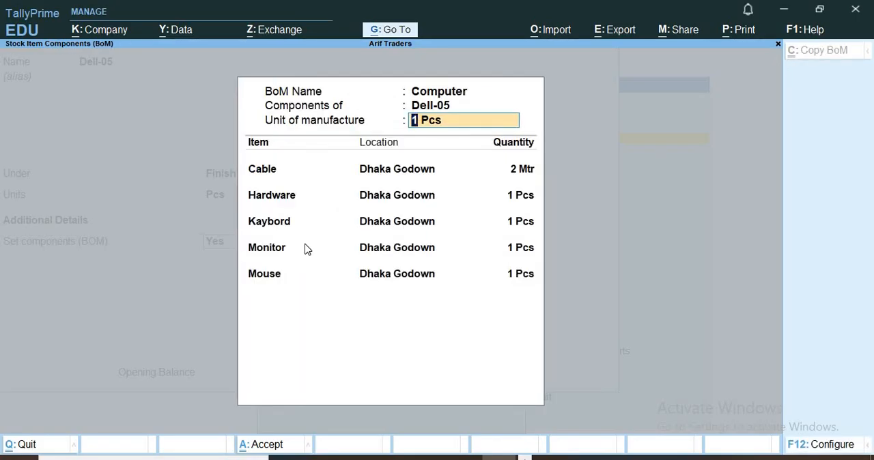
{"action": "key", "text": "Return"}
{"action": "key", "text": "Return"}
{"action": "key", "text": "Return"}
{"action": "key", "text": "Return"}
{"action": "key", "text": "Return"}
{"action": "key", "text": "Return"}
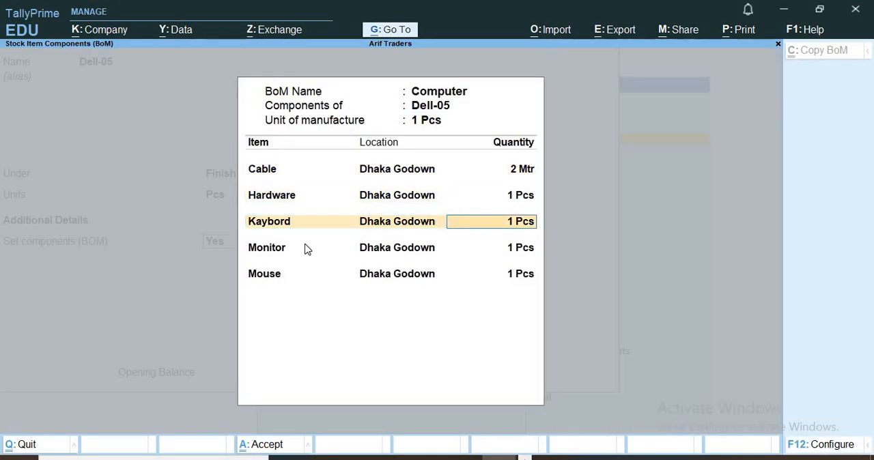
{"action": "key", "text": "Return"}
{"action": "key", "text": "Return"}
{"action": "key", "text": "Return"}
{"action": "key", "text": "Return"}
{"action": "key", "text": "Return"}
{"action": "key", "text": "Return"}
{"action": "key", "text": "Return"}
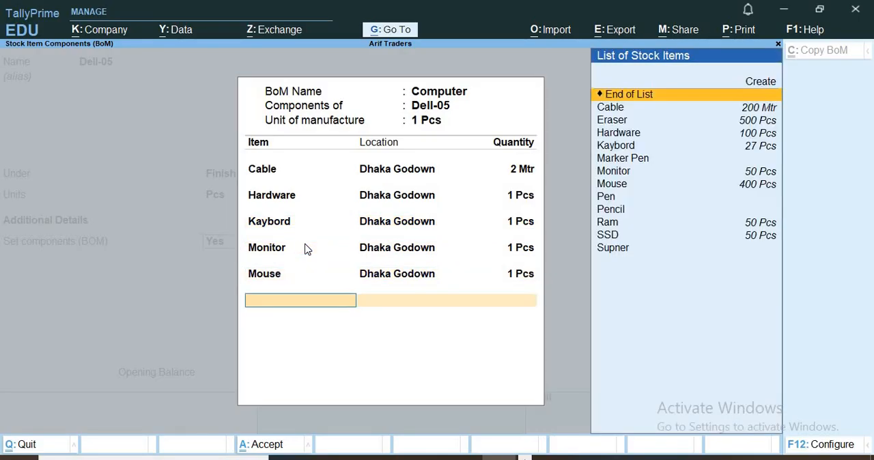
Step: Add Ram to the Computer BOM from Dhaka Godown with a quantity of 1 Pcs
{"action": "key", "text": "Down"}
{"action": "key", "text": "Down"}
{"action": "key", "text": "Down"}
{"action": "key", "text": "Down"}
{"action": "key", "text": "Down"}
{"action": "key", "text": "Down"}
{"action": "key", "text": "Down"}
{"action": "key", "text": "Down"}
{"action": "key", "text": "Down"}
{"action": "key", "text": "Down"}
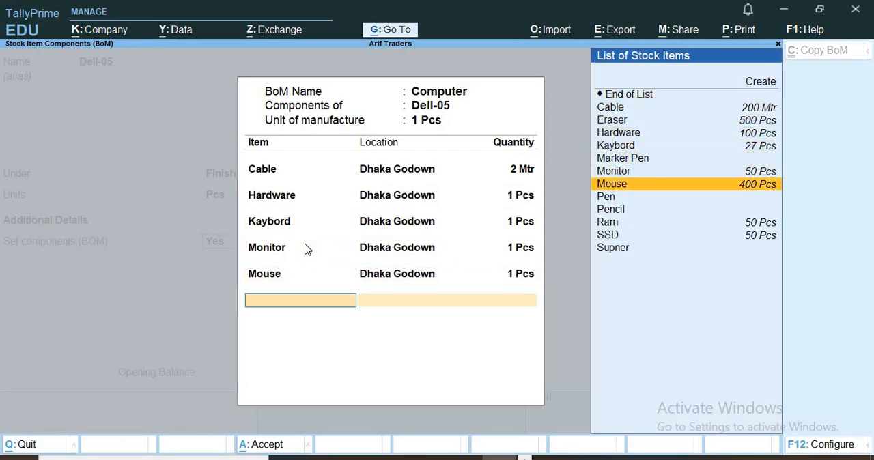
{"action": "key", "text": "Return"}
{"action": "key", "text": "Up"}
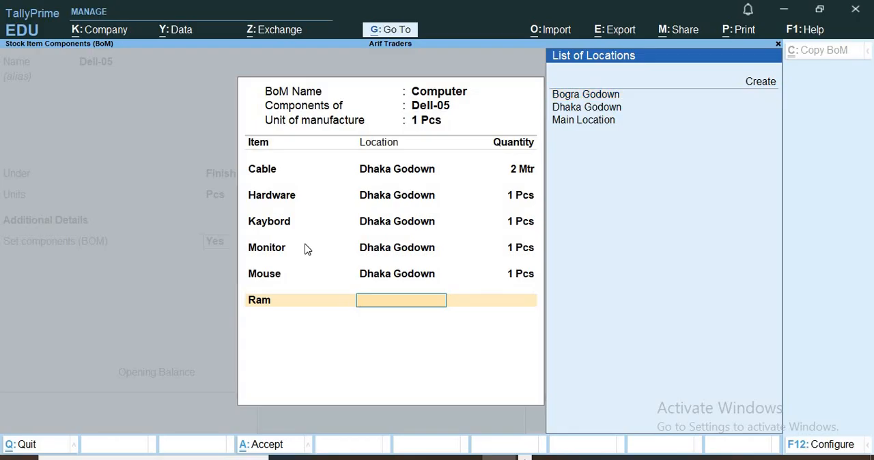
{"action": "key", "text": "Down"}
{"action": "key", "text": "Down"}
{"action": "key", "text": "Return"}
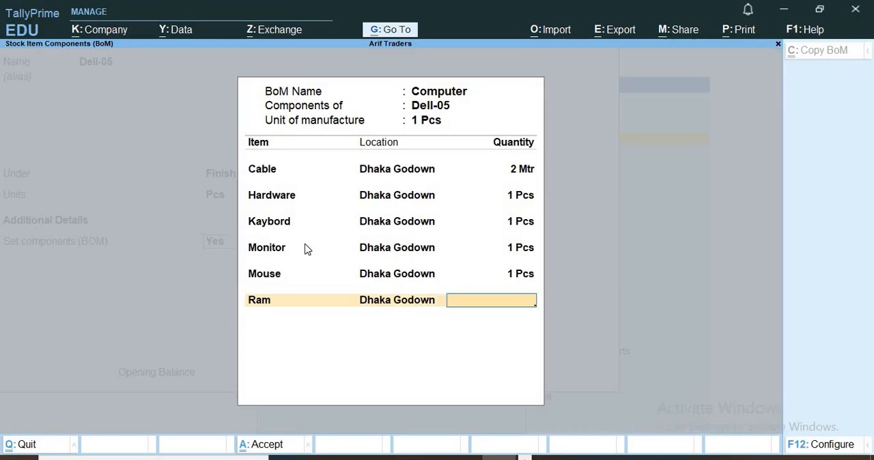
{"action": "key", "text": "Return"}
Step: Add SSD to the Computer BOM from Dhaka Godown with a quantity of 1 Pcs and end the component list
{"action": "key", "text": "Down"}
{"action": "key", "text": "Down"}
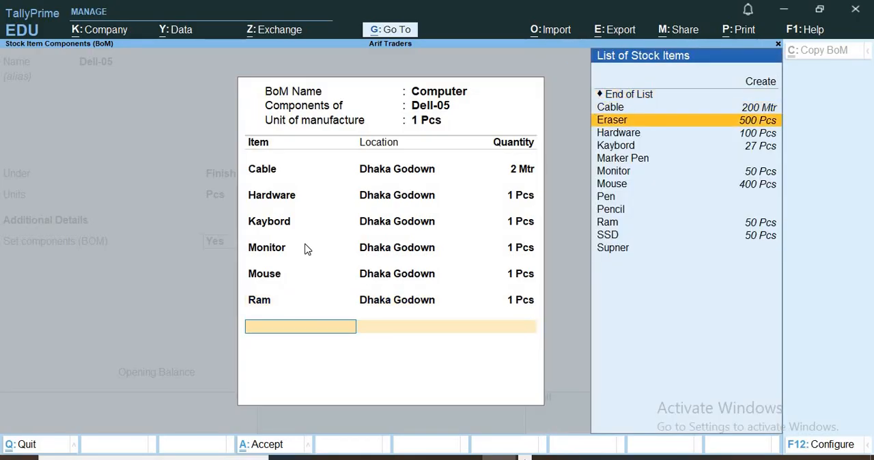
{"action": "key", "text": "Down"}
{"action": "key", "text": "Down"}
{"action": "key", "text": "Down"}
{"action": "key", "text": "Down"}
{"action": "key", "text": "Down"}
{"action": "key", "text": "Down"}
{"action": "key", "text": "Down"}
{"action": "key", "text": "Down"}
{"action": "key", "text": "Down"}
{"action": "key", "text": "Return"}
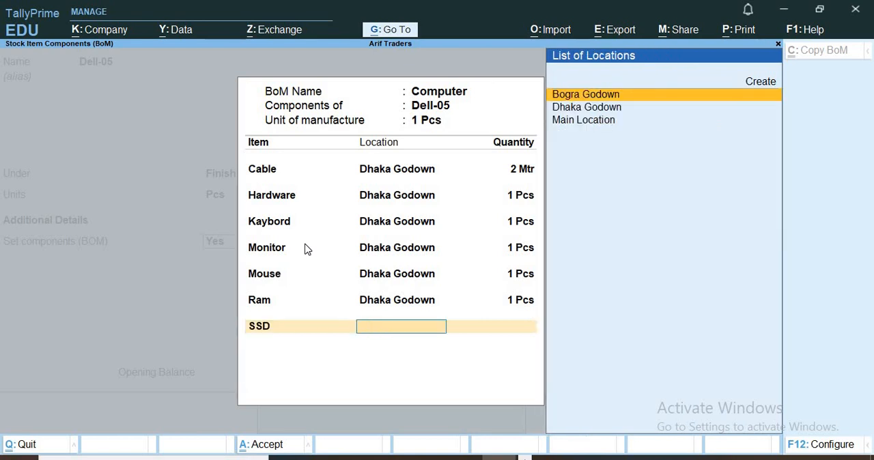
{"action": "key", "text": "Down"}
{"action": "key", "text": "Return"}
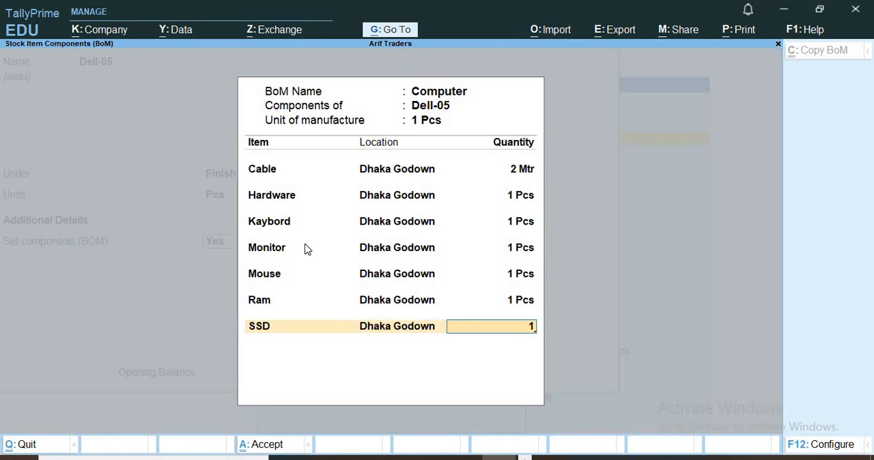
{"action": "key", "text": "Return"}
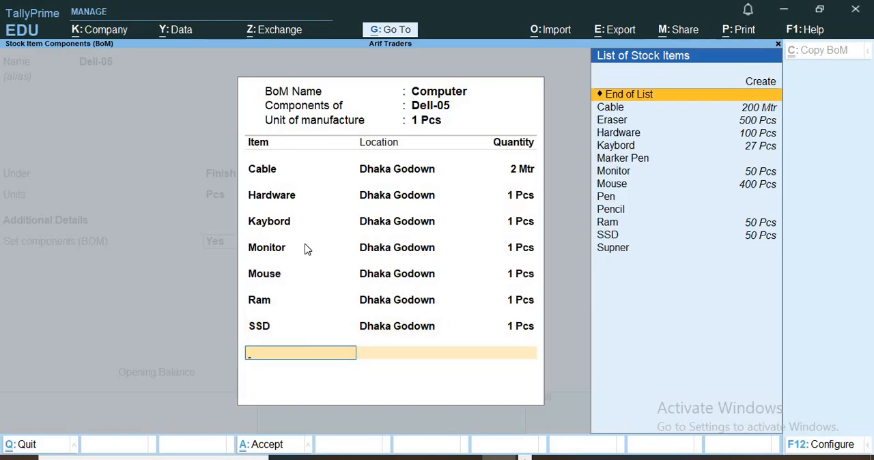
{"action": "key", "text": "Return"}
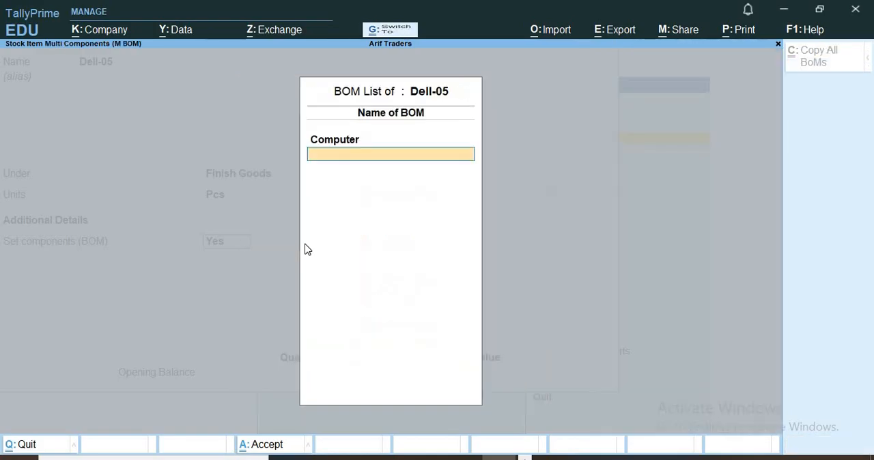
Step: Close the BOM list of Dell-05 and save the stock item
{"action": "key", "text": "Return"}
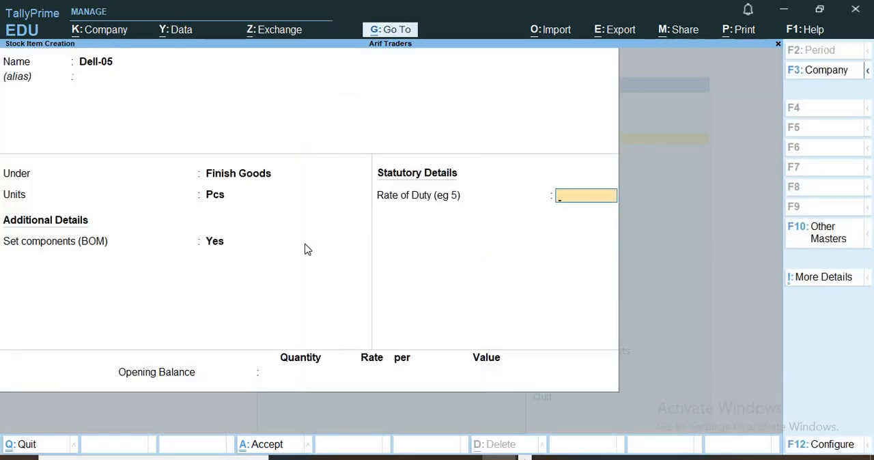
{"action": "key", "text": "ctrl+a"}
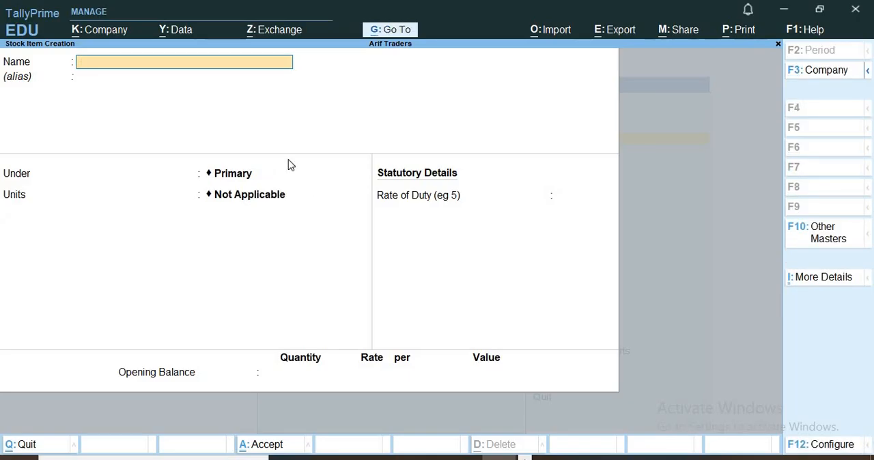
Step: Open the Stock Summary report and view the stock items in the Computer Accessories group
{"action": "left_click", "coordinate": [388, 31]}
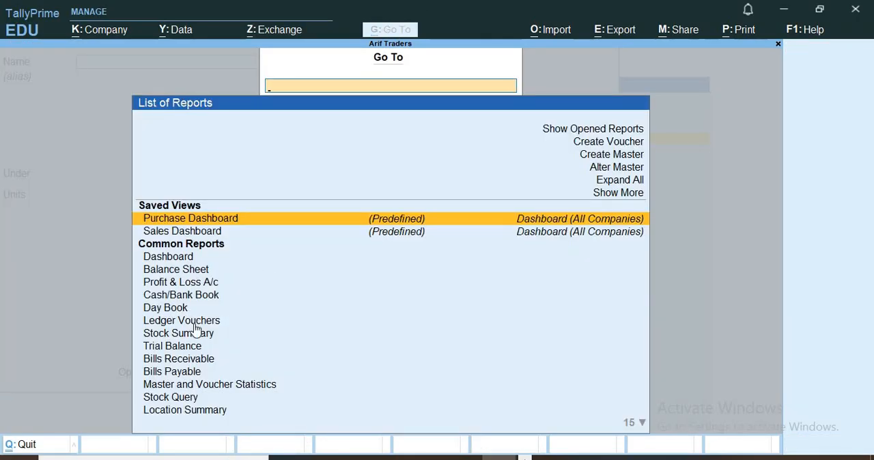
{"action": "left_click", "coordinate": [177, 335]}
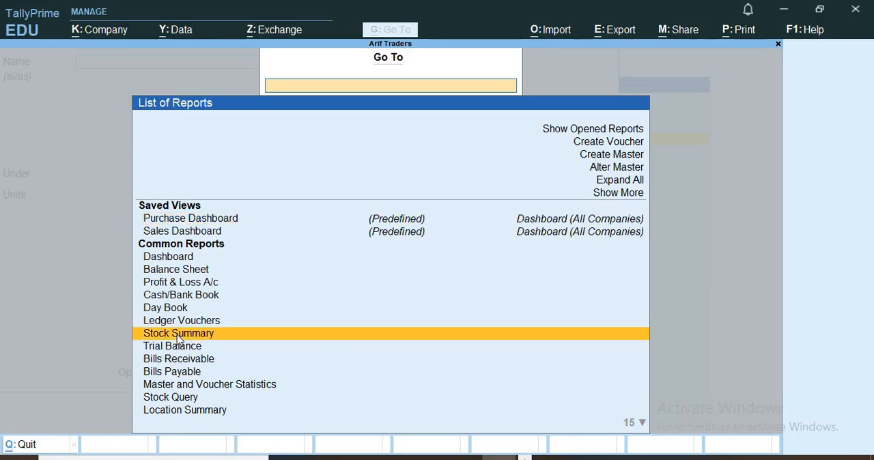
{"action": "left_click", "coordinate": [177, 335]}
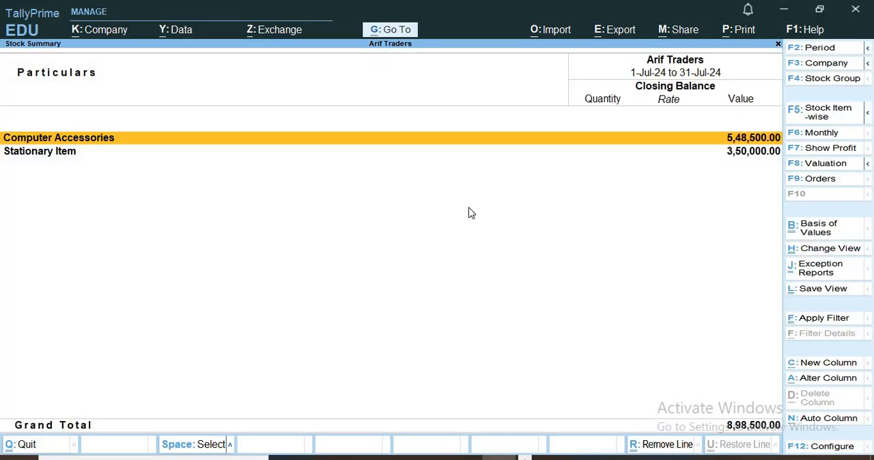
{"action": "left_click", "coordinate": [98, 139]}
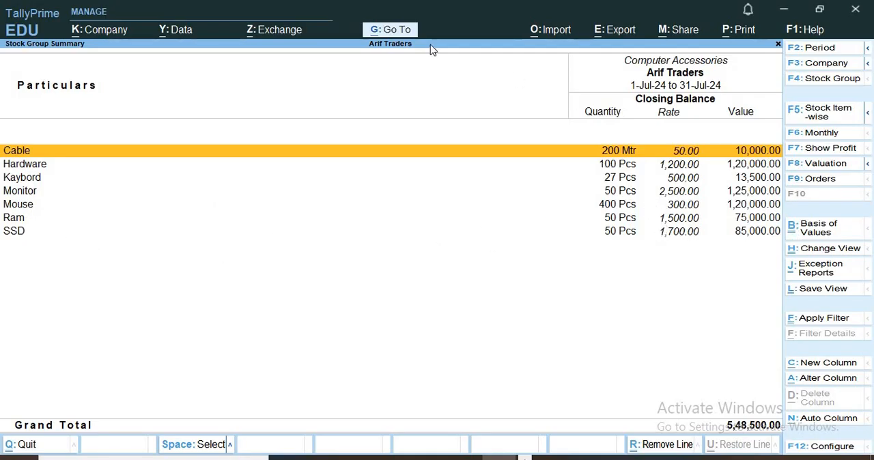
Step: Start a new Stock Journal voucher and set its mode to Use for Manufacturing Journal
{"action": "left_click", "coordinate": [390, 28]}
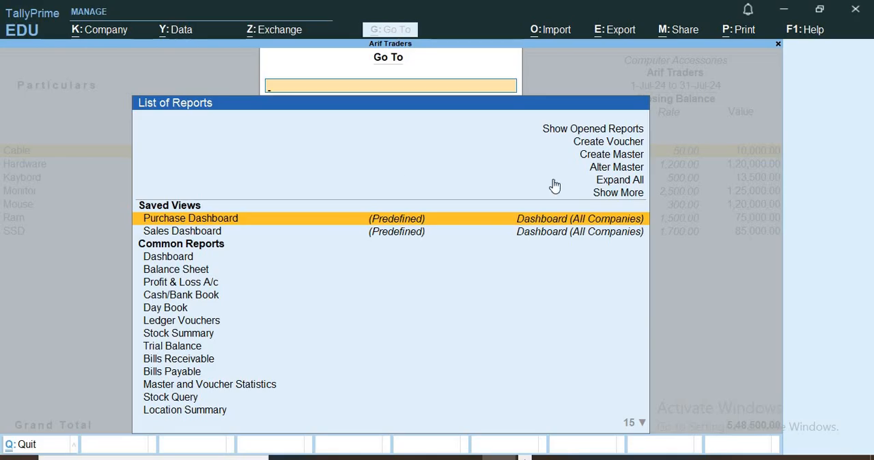
{"action": "left_click", "coordinate": [615, 144]}
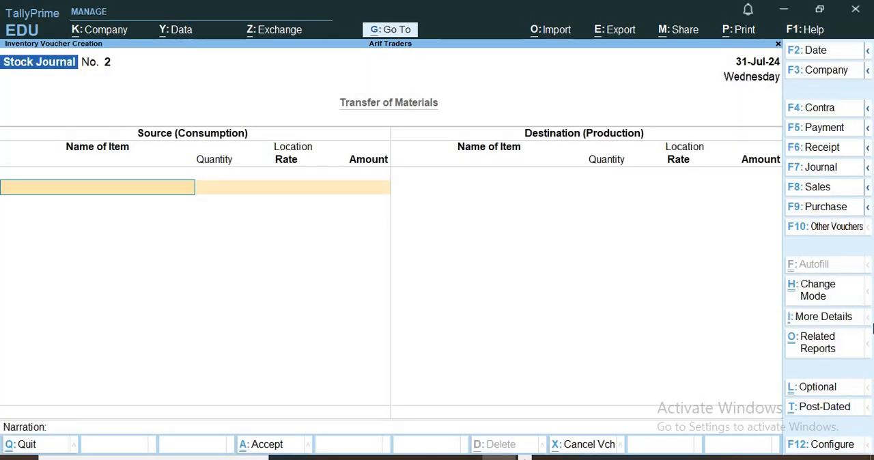
{"action": "left_click", "coordinate": [823, 229]}
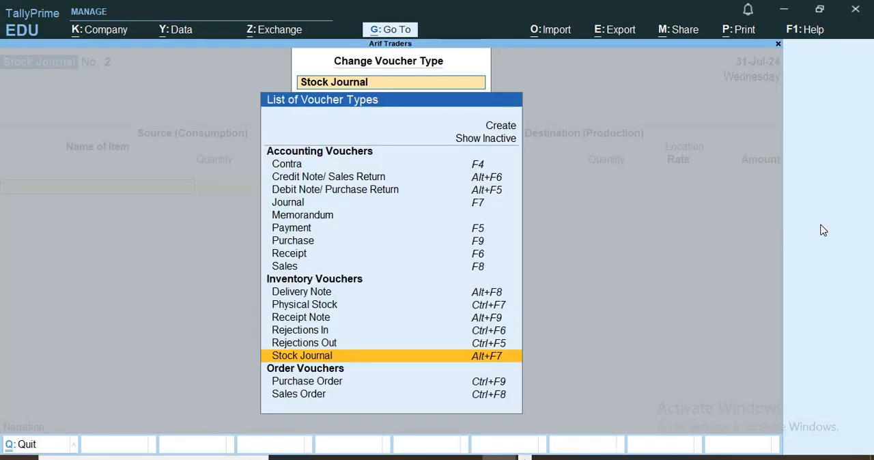
{"action": "left_click", "coordinate": [340, 356]}
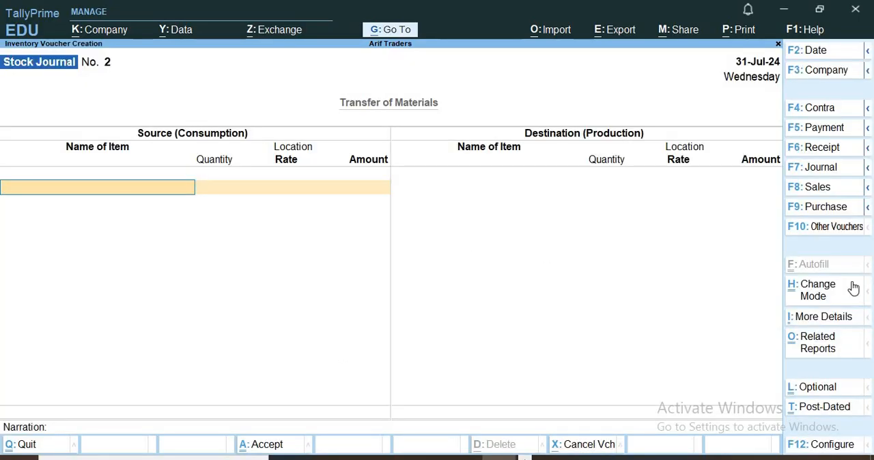
{"action": "left_click", "coordinate": [818, 294]}
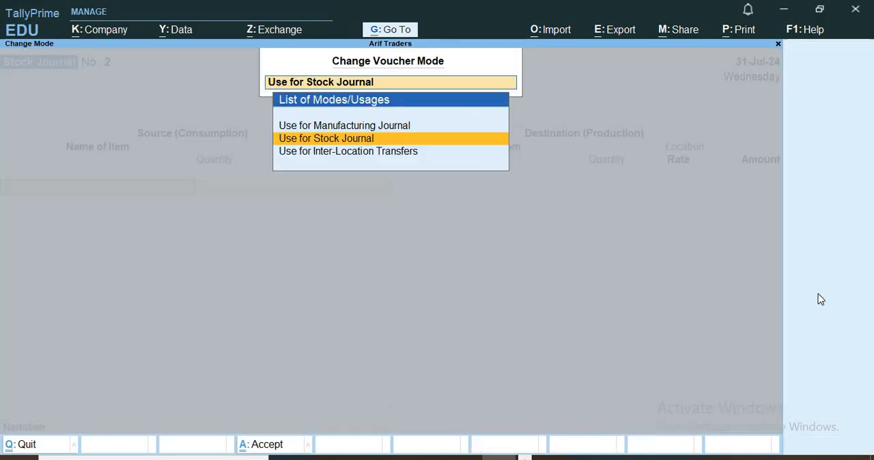
{"action": "left_click", "coordinate": [317, 126]}
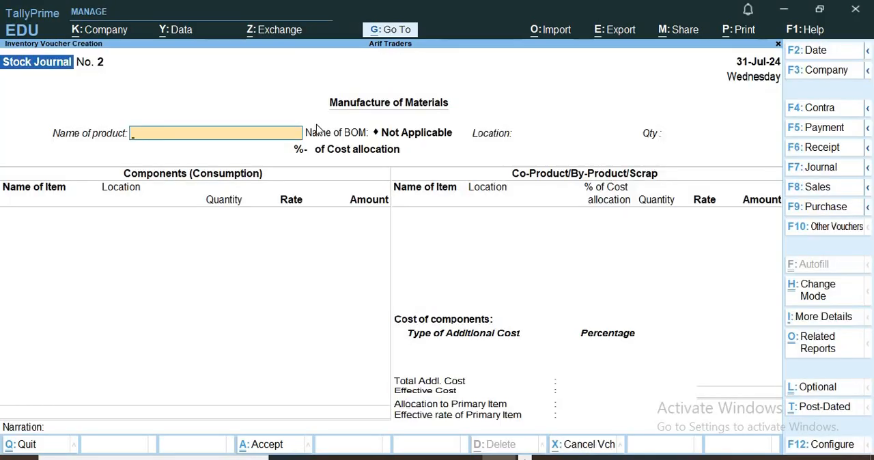
Step: Set the manufactured product to Dell-05 with the Computer BOM, location Bogra Godown and a quantity of 5 Pcs
{"action": "left_click", "coordinate": [226, 133]}
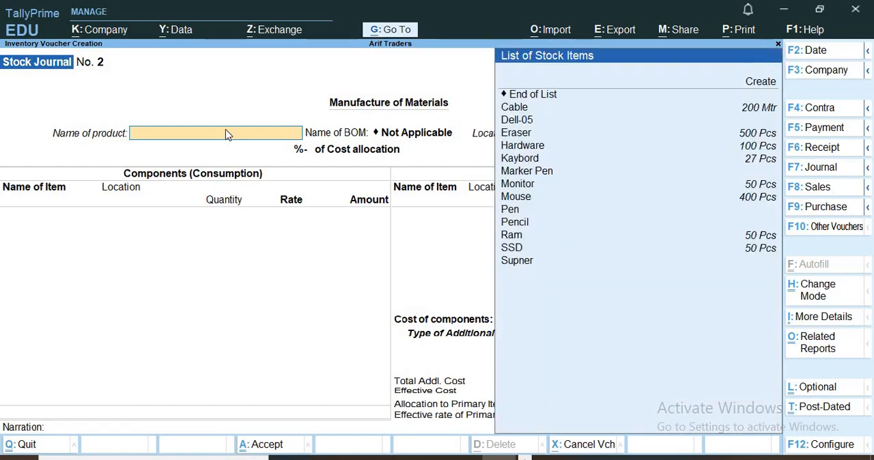
{"action": "left_click", "coordinate": [517, 120]}
{"action": "key", "text": "Return"}
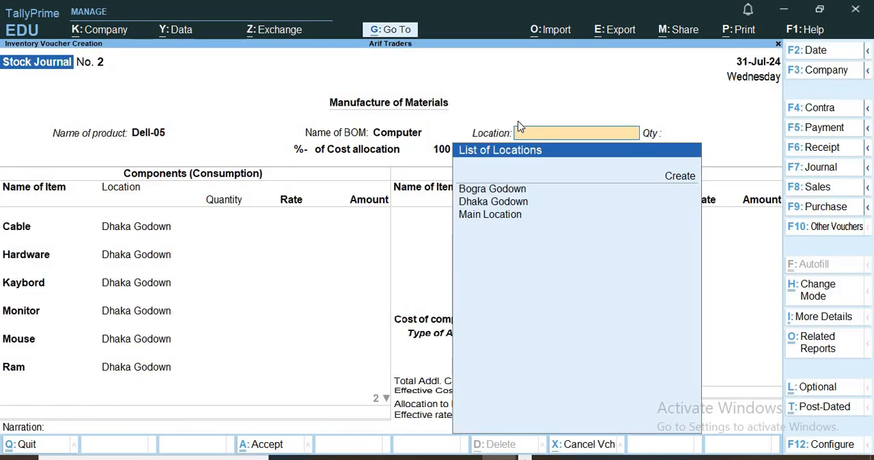
{"action": "key", "text": "Down"}
{"action": "key", "text": "Down"}
{"action": "key", "text": "Up"}
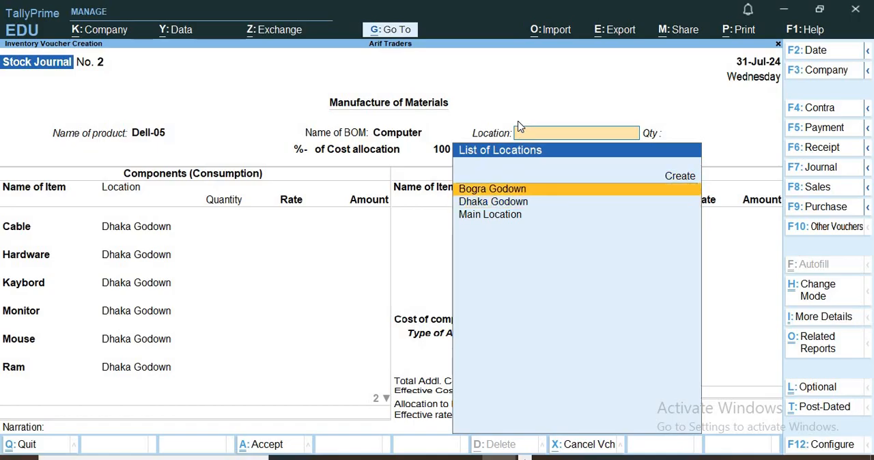
{"action": "key", "text": "Return"}
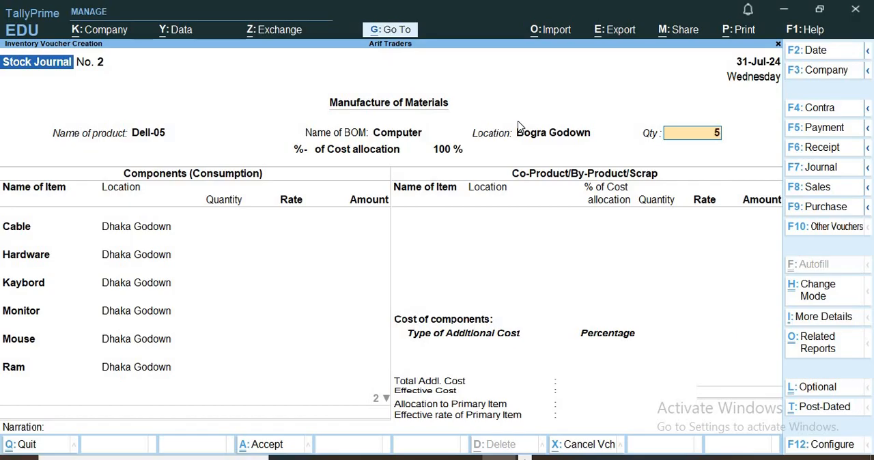
{"action": "key", "text": "Return"}
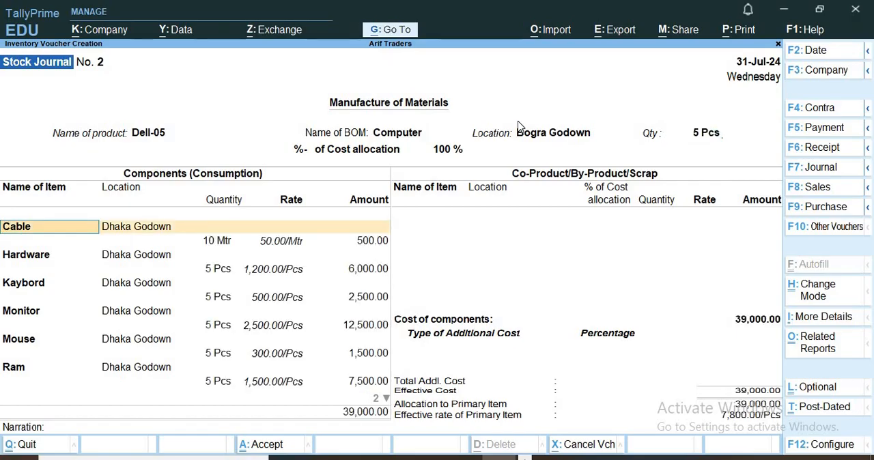
Step: Accept the Cable component line as filled in and save the Dell-05 manufacturing voucher
{"action": "key", "text": "Return"}
{"action": "key", "text": "Return"}
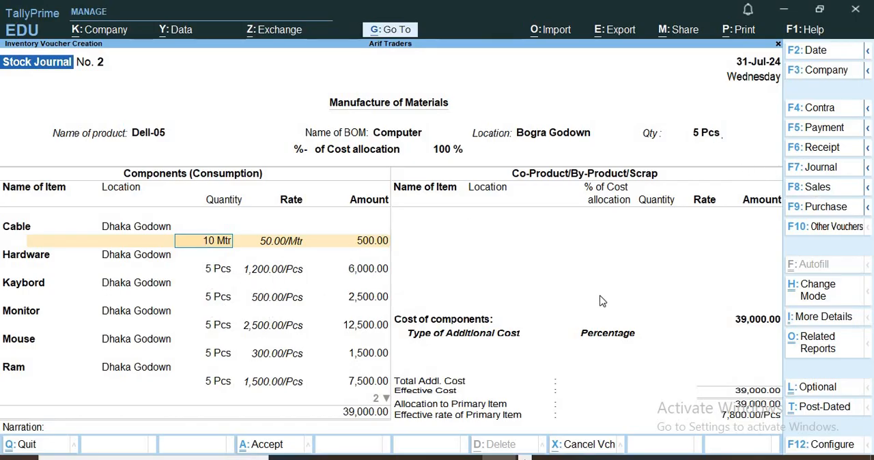
{"action": "key", "text": "Return"}
{"action": "key", "text": "Return"}
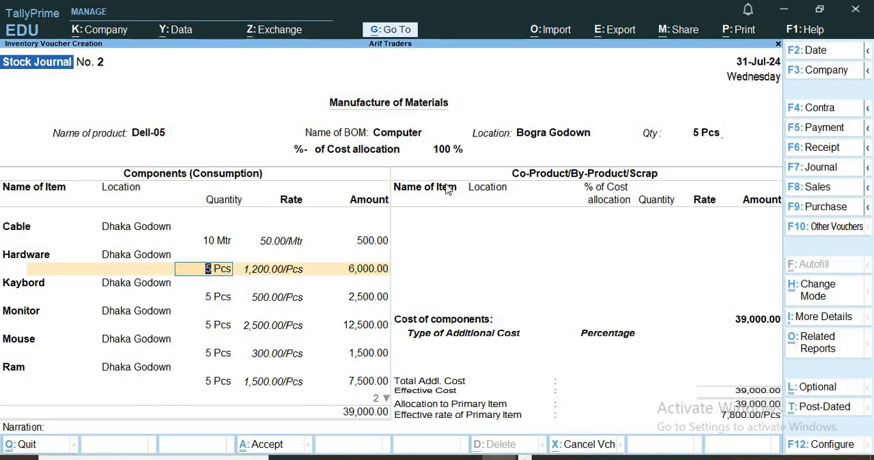
{"action": "key", "text": "ctrl"}
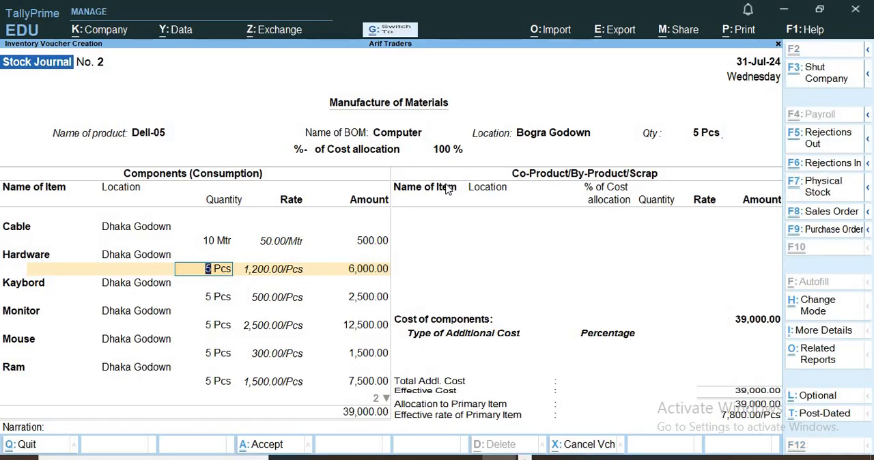
{"action": "key", "text": "ctrl+a"}
Step: Return to the Stock Summary and examine the monthly summary of Dell-05 in the Finish Goods group
{"action": "left_click", "coordinate": [402, 31]}
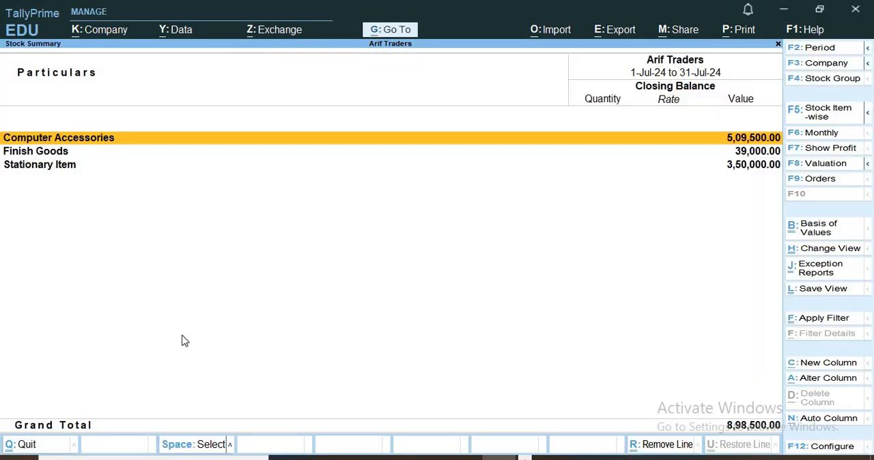
{"action": "left_click", "coordinate": [57, 155]}
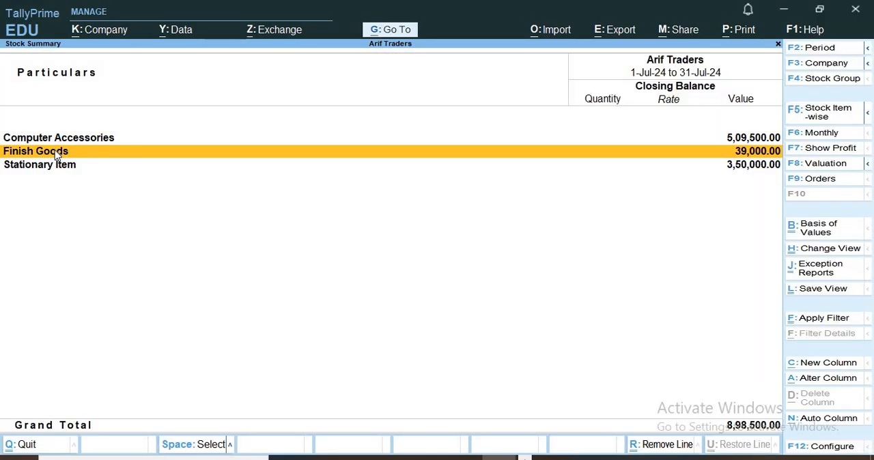
{"action": "left_click", "coordinate": [56, 155]}
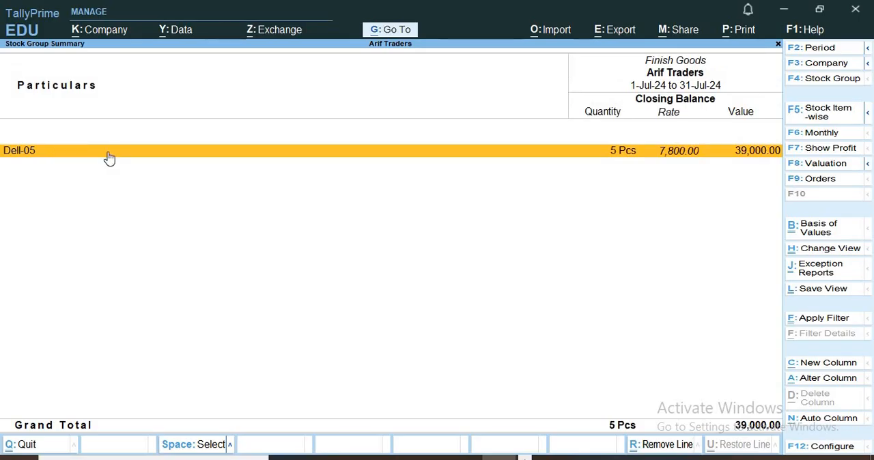
{"action": "left_click", "coordinate": [108, 156]}
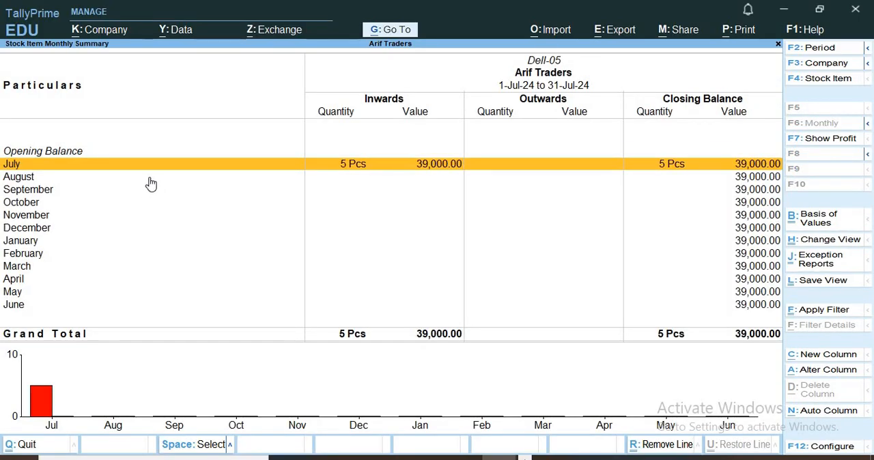